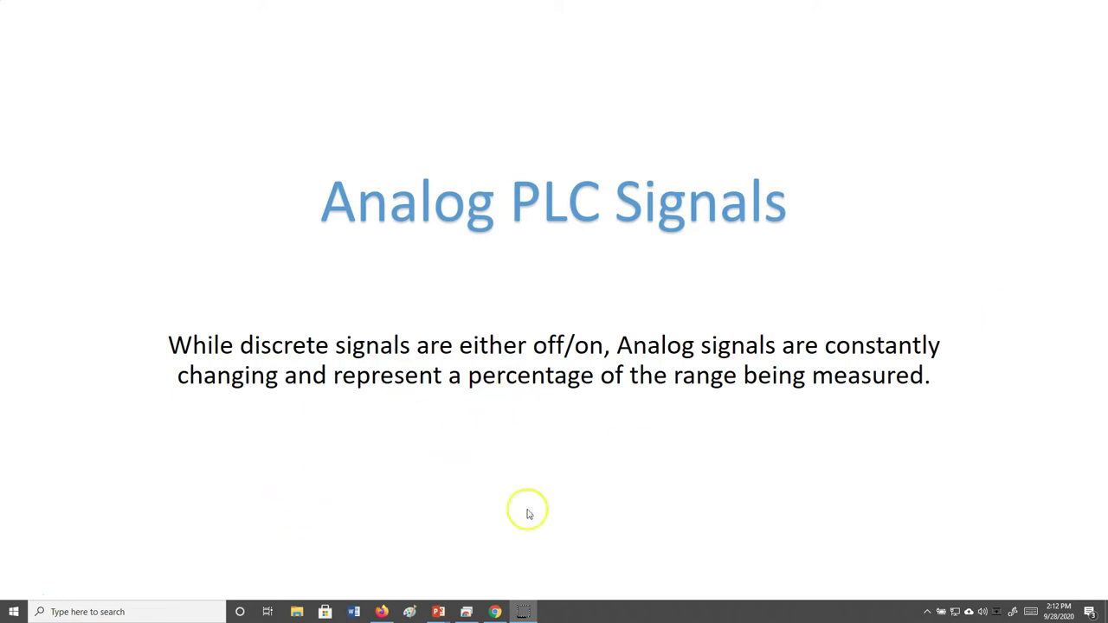
# Advance the slideshow to the Common Analog PLC Signals slide
pyautogui.click(849, 314)
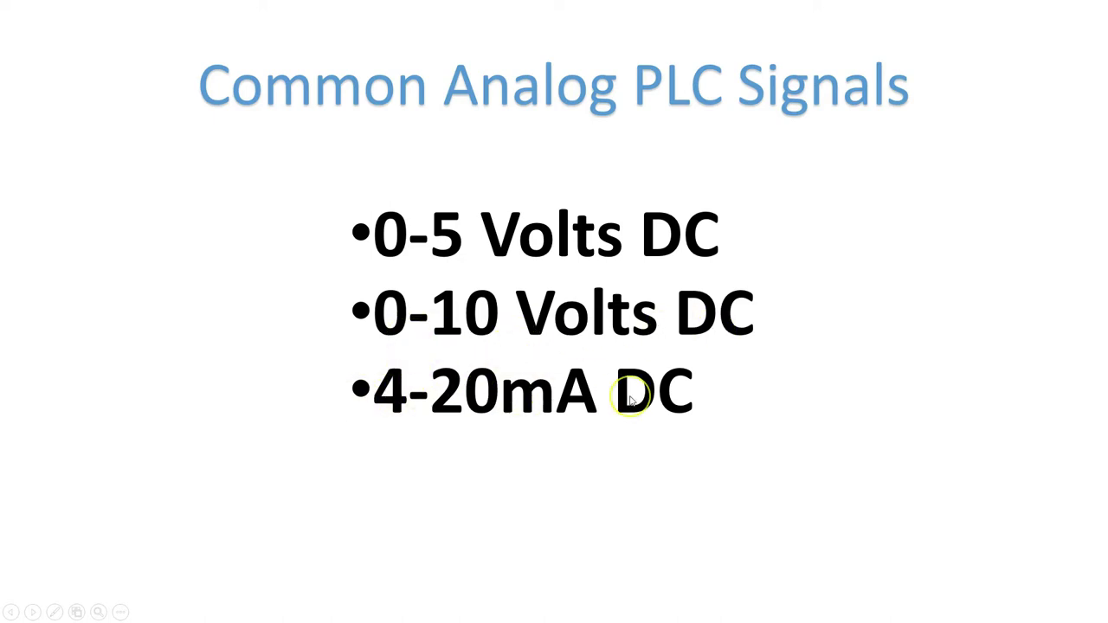
# Switch from the slideshow to the Chrome Remote Desktop session running Logix Designer
pyautogui.moveTo(14, 612)
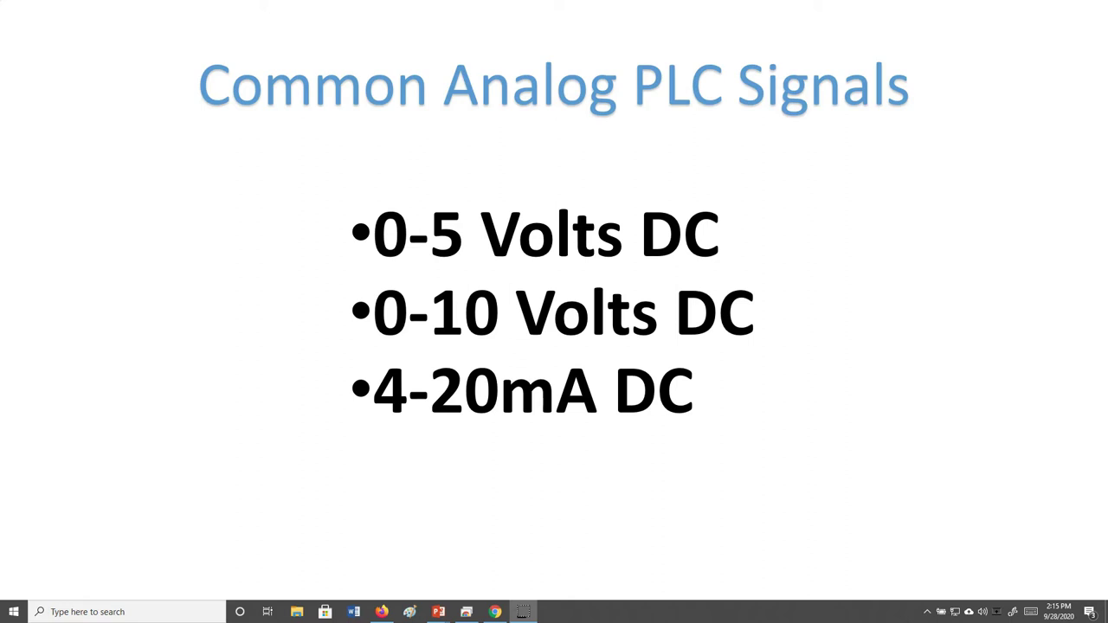
pyautogui.hotkey('alt', 'Tab')
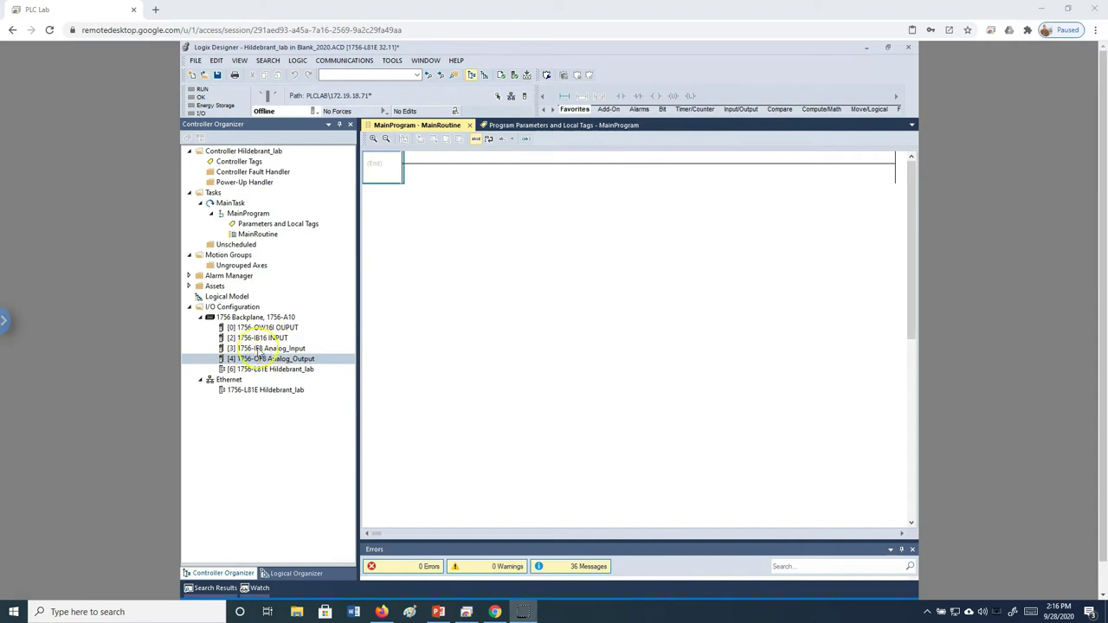
# Open Properties for the [3] 1756-IF8 Analog_Input module in the Controller Organizer
pyautogui.rightClick(256, 352)
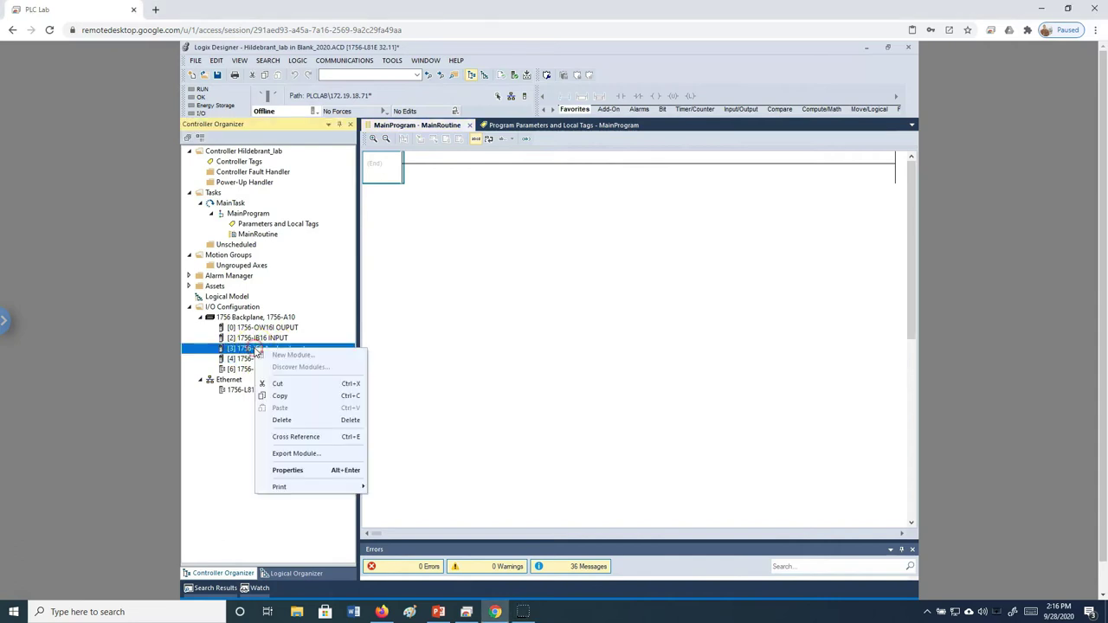
pyautogui.click(298, 468)
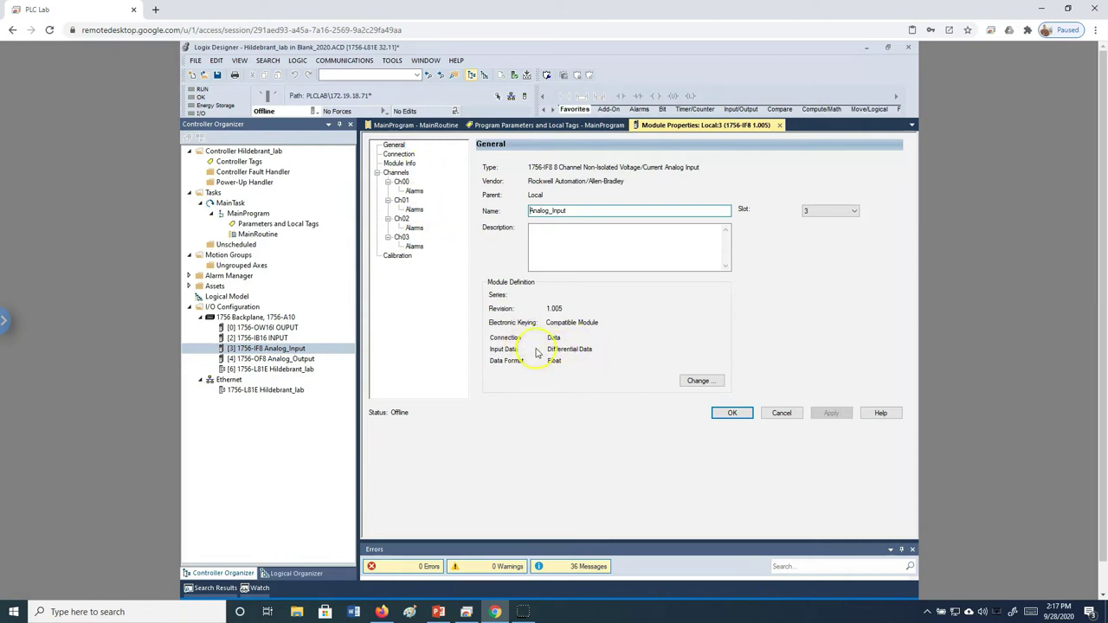
# Change the IF8 module definition's Input Data to Single-Ended Data and confirm the warning
pyautogui.click(695, 381)
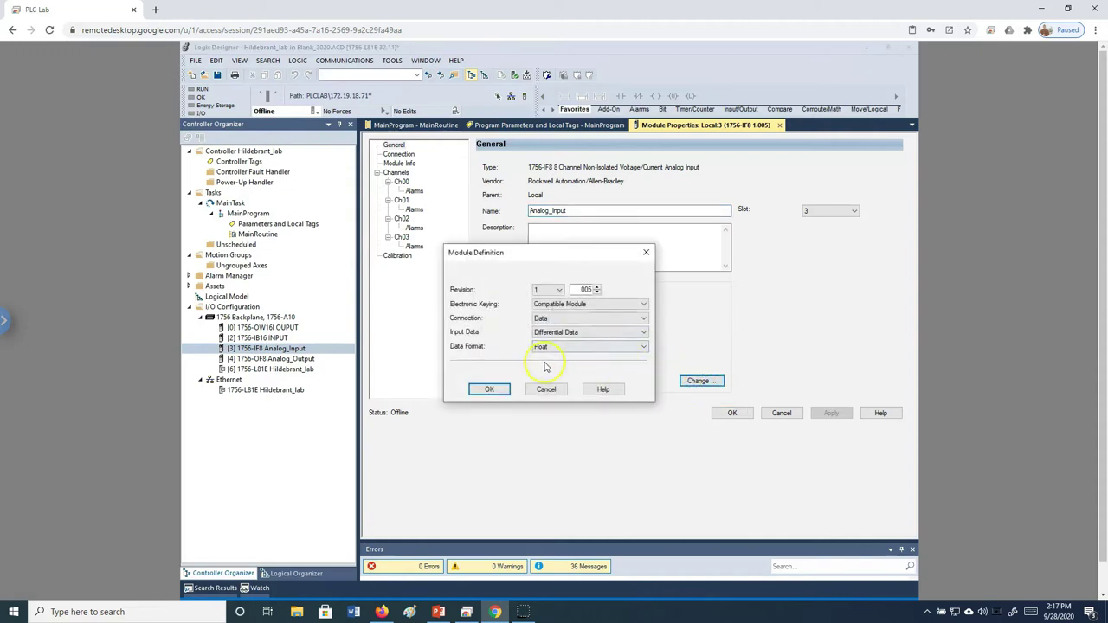
pyautogui.click(643, 335)
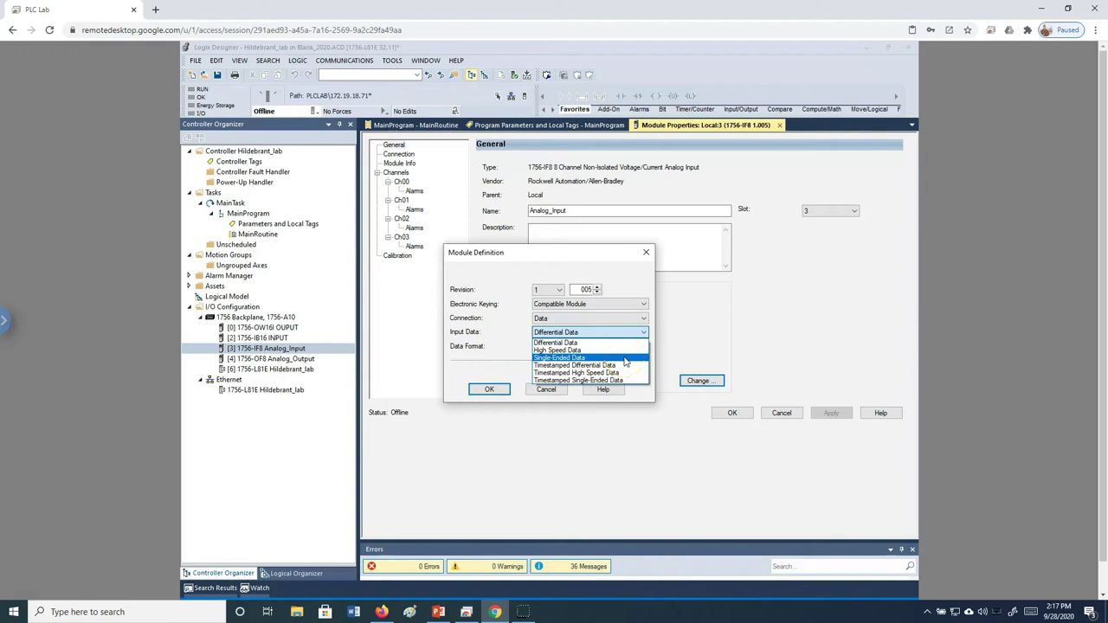
pyautogui.click(625, 362)
pyautogui.click(489, 390)
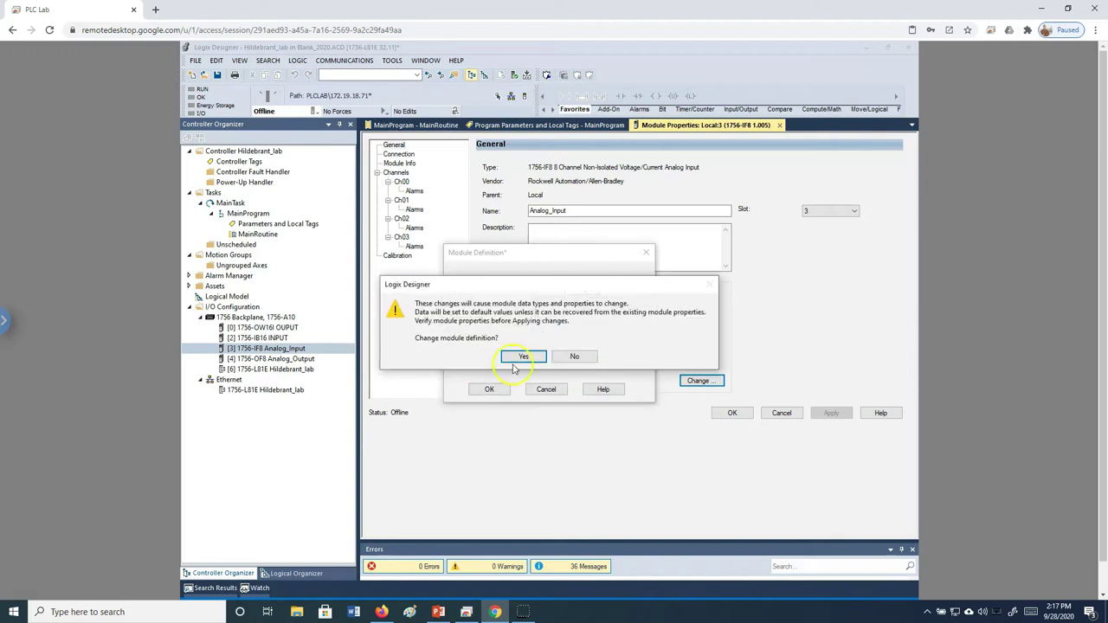
pyautogui.click(522, 355)
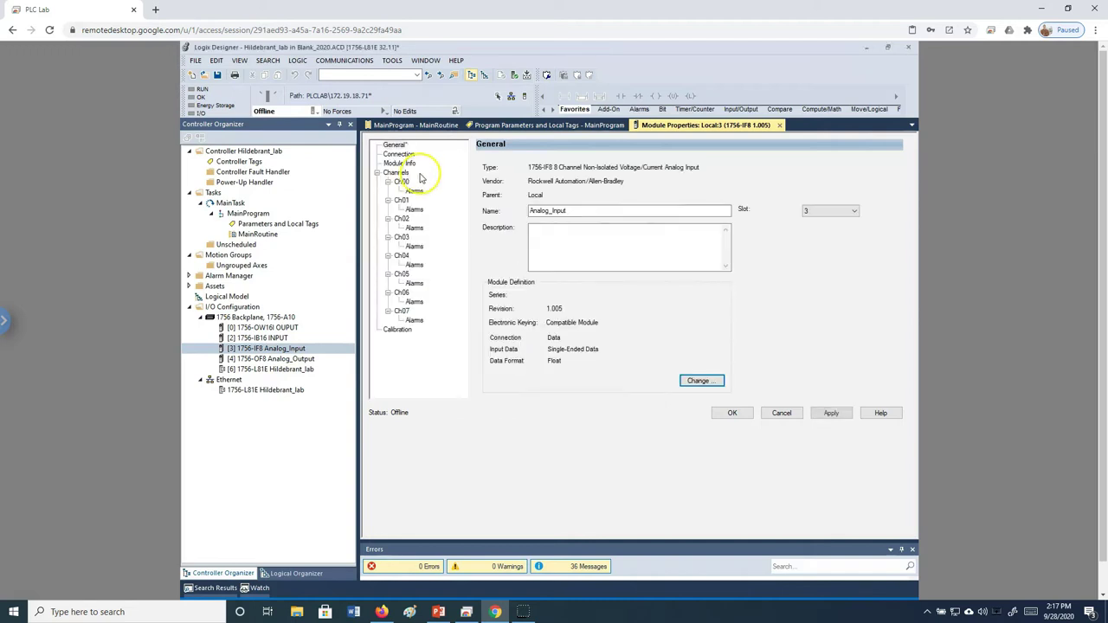
# Make Ch05 a Voltage (V) input with a 0 V to 10 V range
pyautogui.click(400, 275)
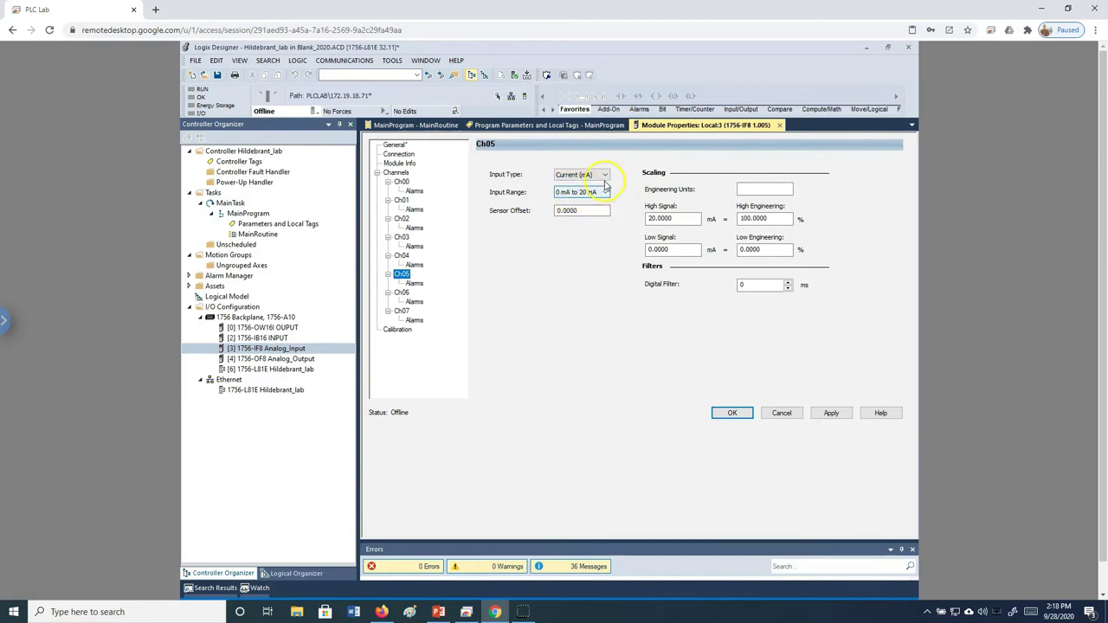
pyautogui.click(605, 175)
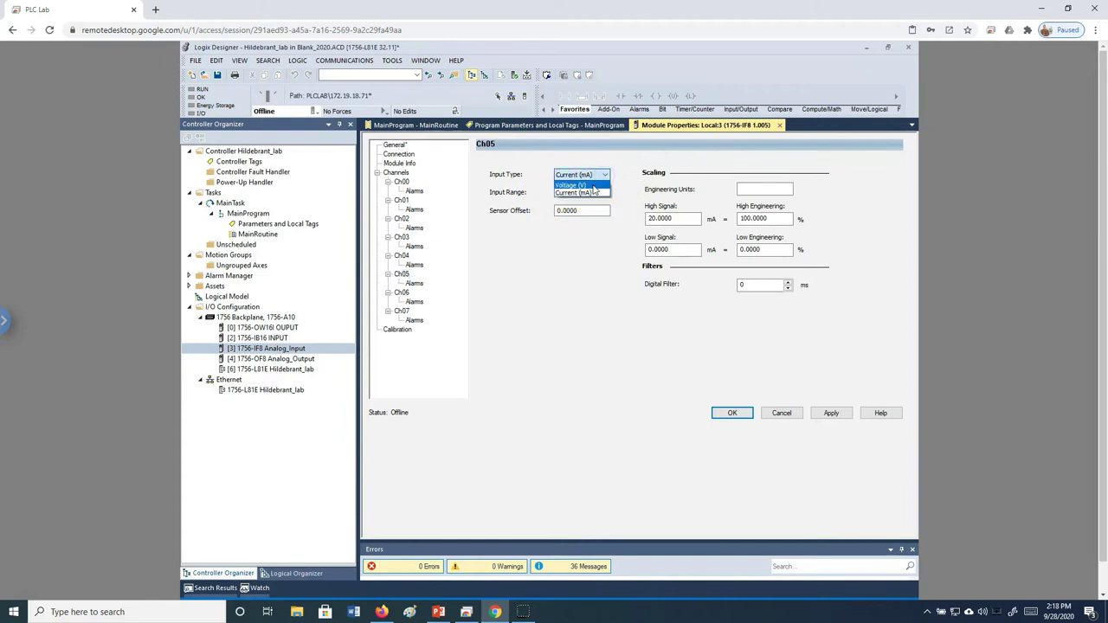
pyautogui.click(604, 184)
pyautogui.click(605, 193)
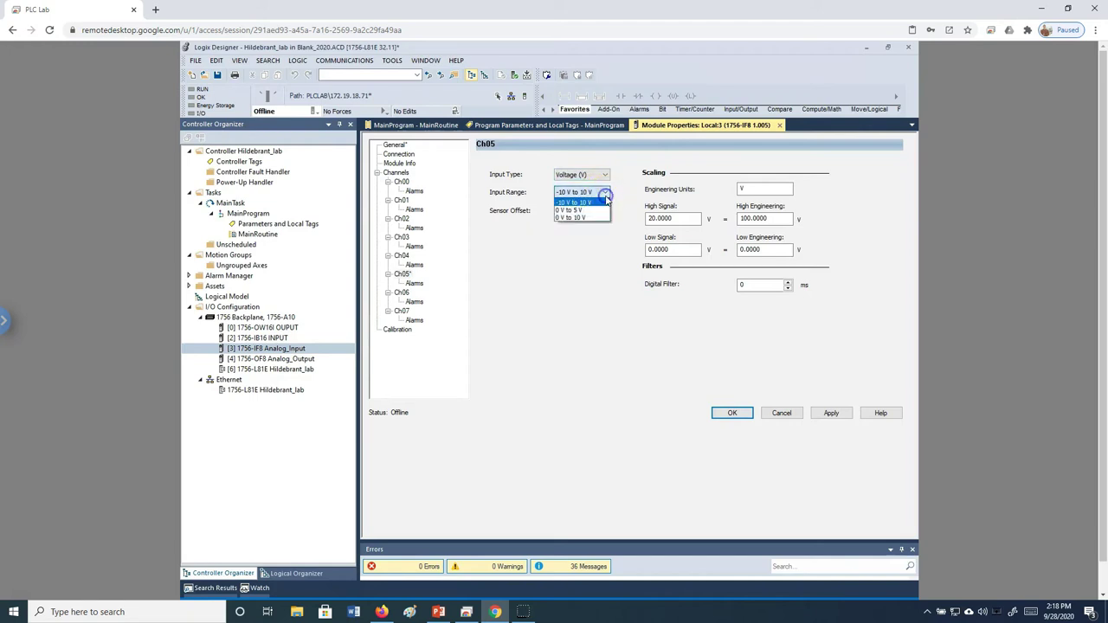
pyautogui.click(594, 216)
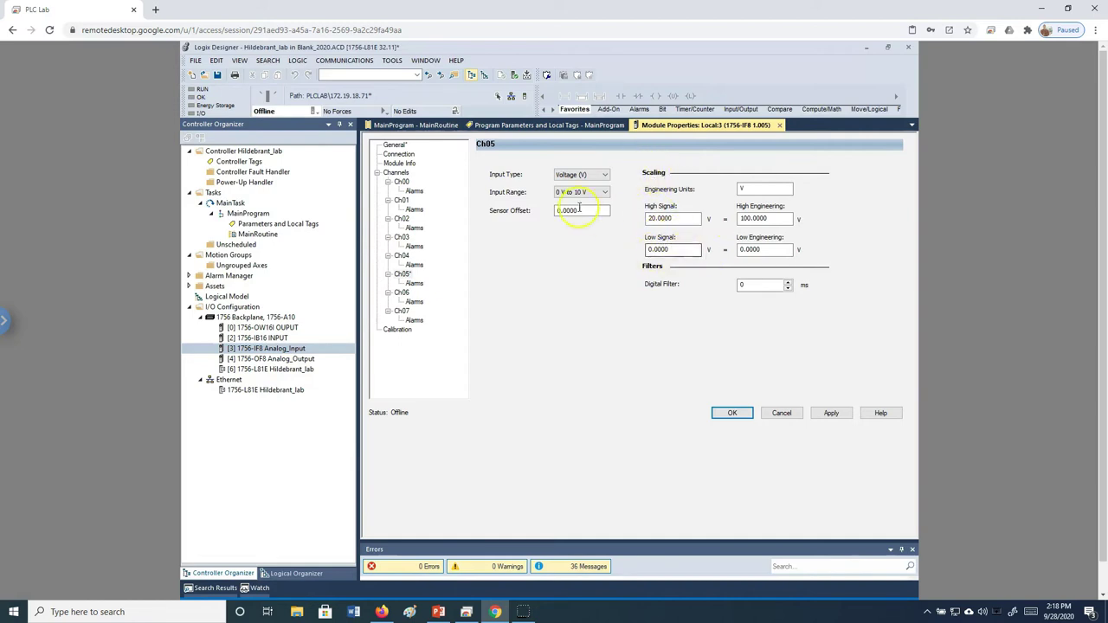
# Scale Ch05 with High Signal 10, High Engineering 10 and units V, then apply
pyautogui.doubleClick(660, 219)
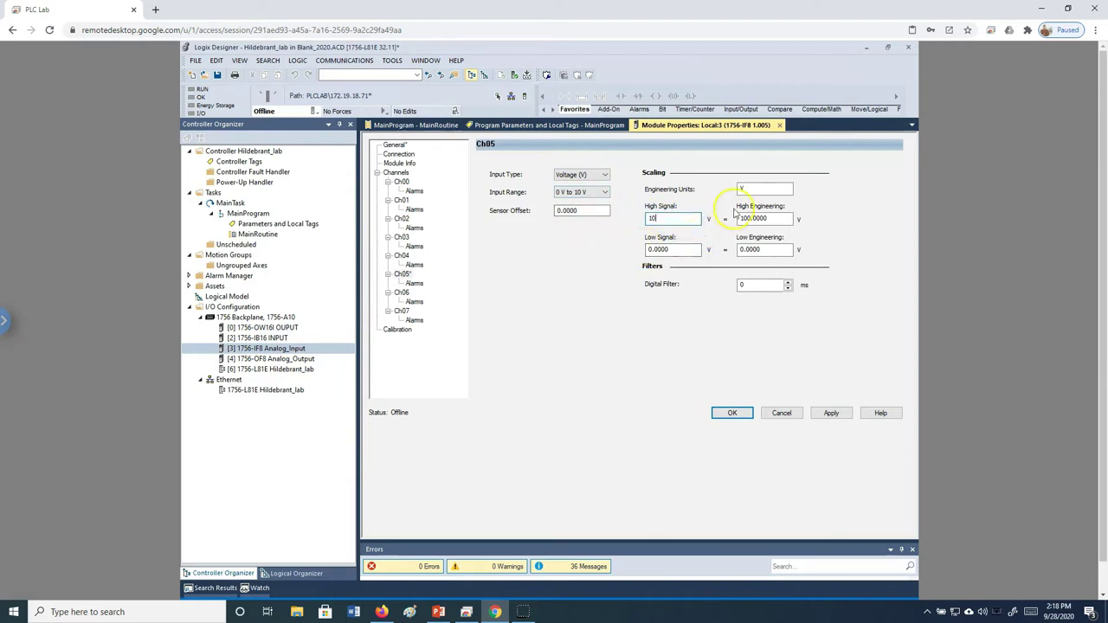
pyautogui.click(755, 188)
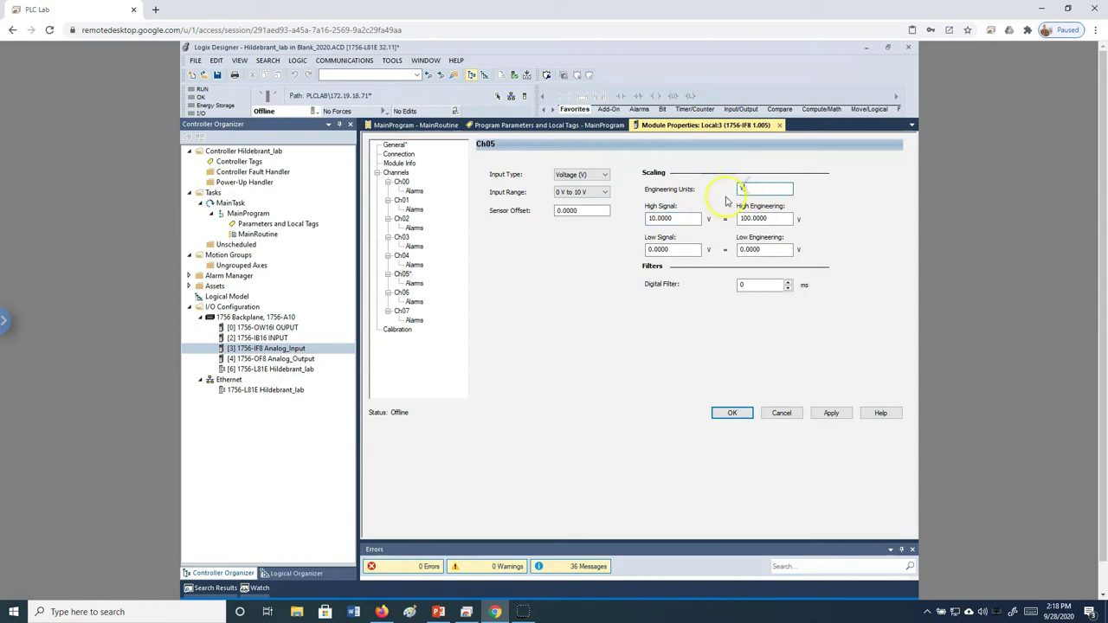
pyautogui.moveTo(747, 188); pyautogui.dragTo(732, 191)
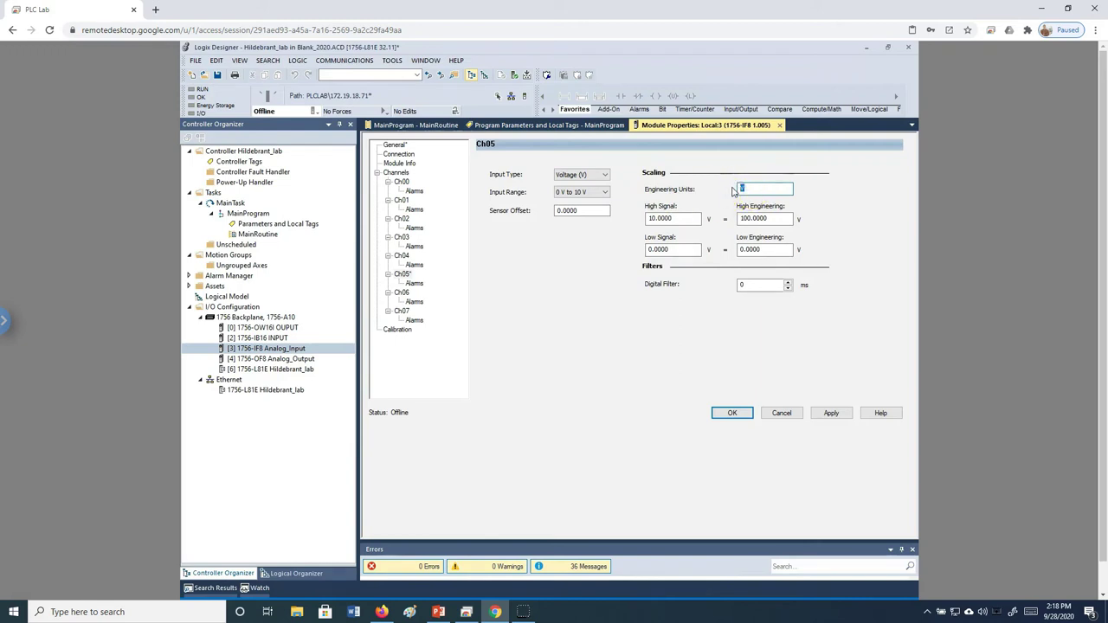
pyautogui.click(762, 250)
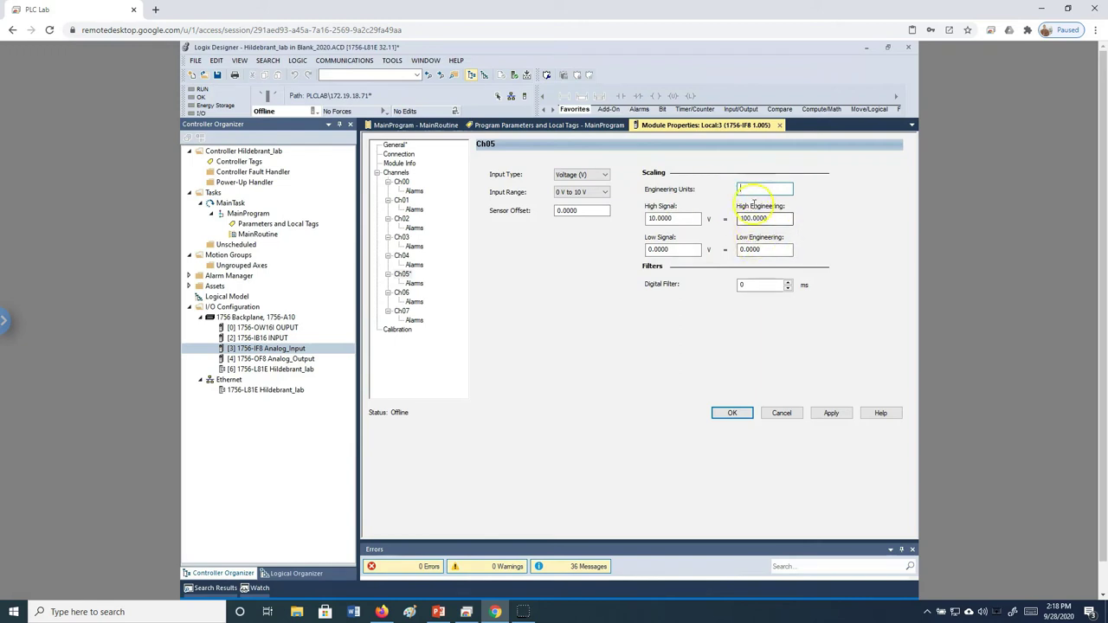
pyautogui.moveTo(767, 218); pyautogui.dragTo(715, 218)
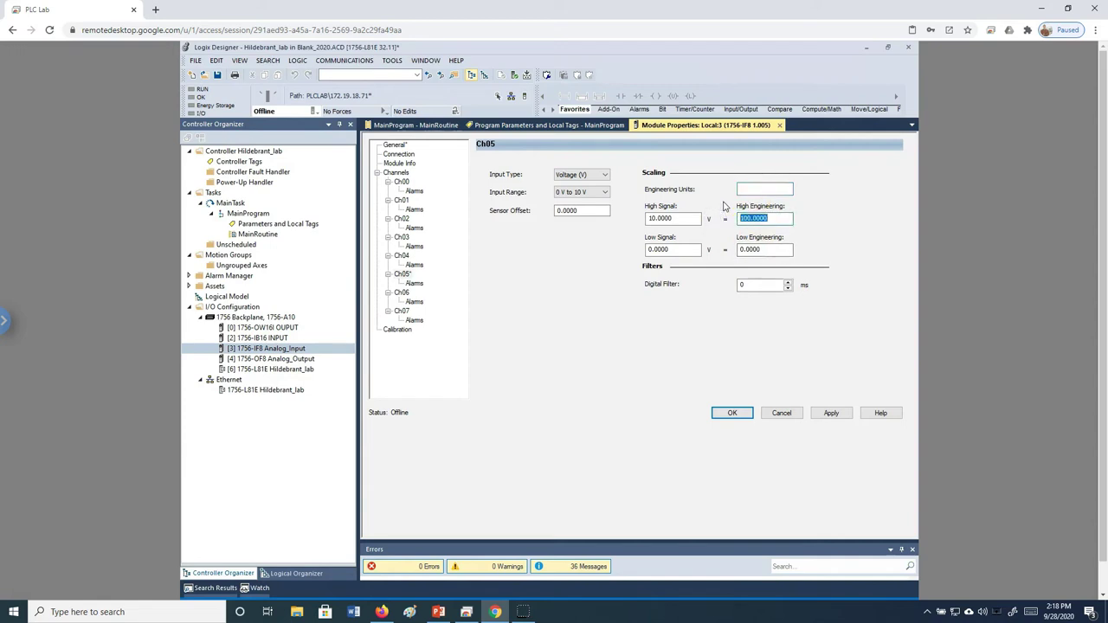
pyautogui.write('10')
pyautogui.click(752, 191)
pyautogui.write('V')
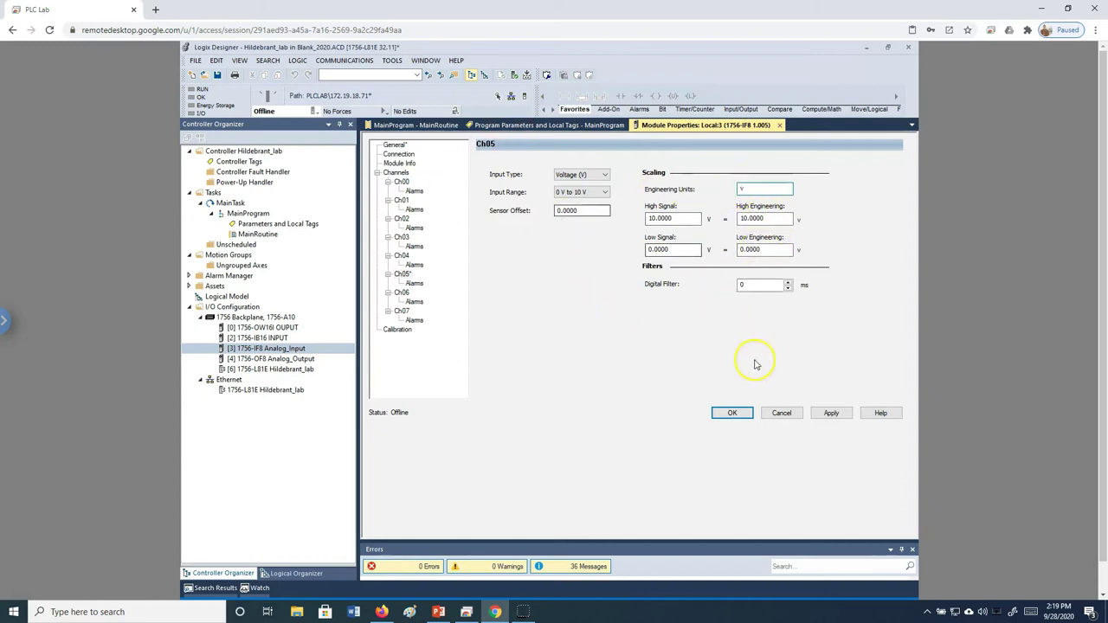
pyautogui.click(829, 413)
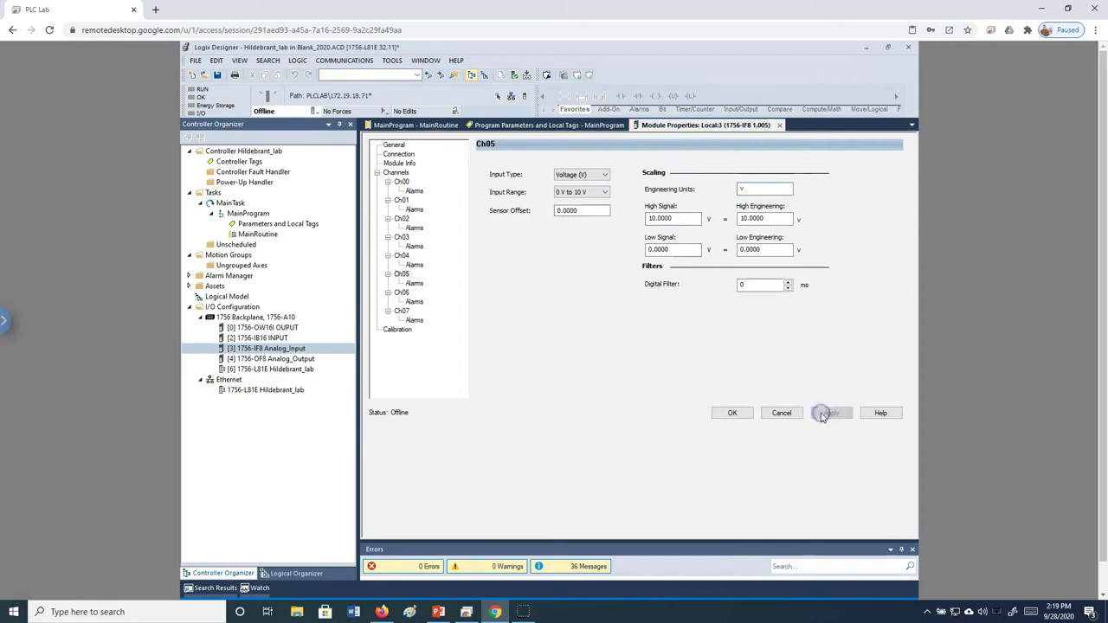
# Set Ch05 alarms High High 9, High 8, Low 2, Low Low 1, apply, and close the dialog
pyautogui.click(413, 284)
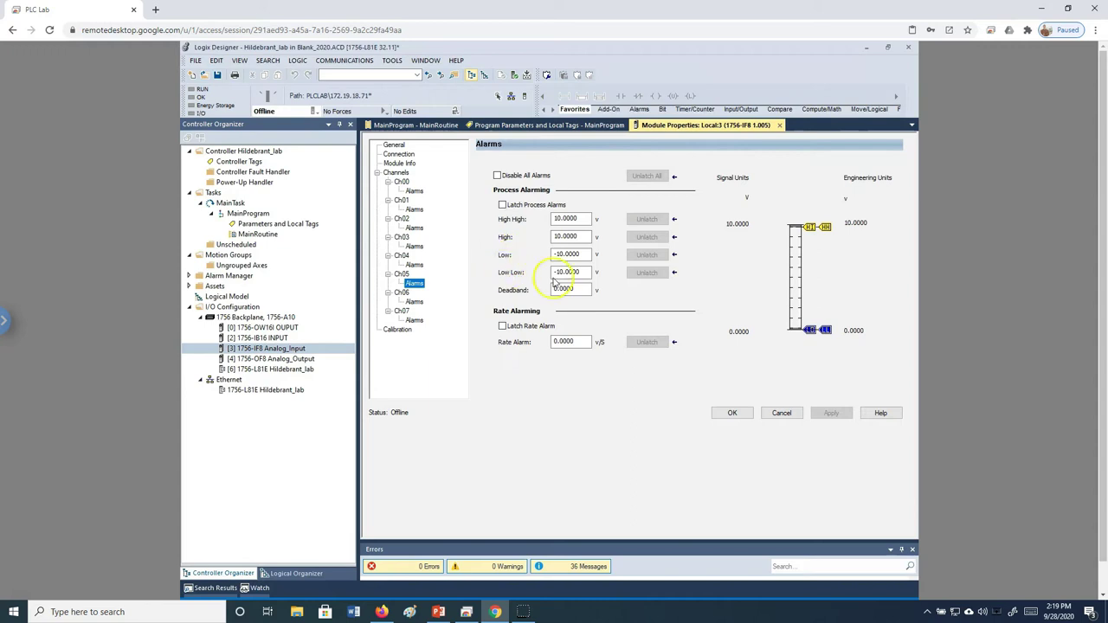
pyautogui.doubleClick(575, 219)
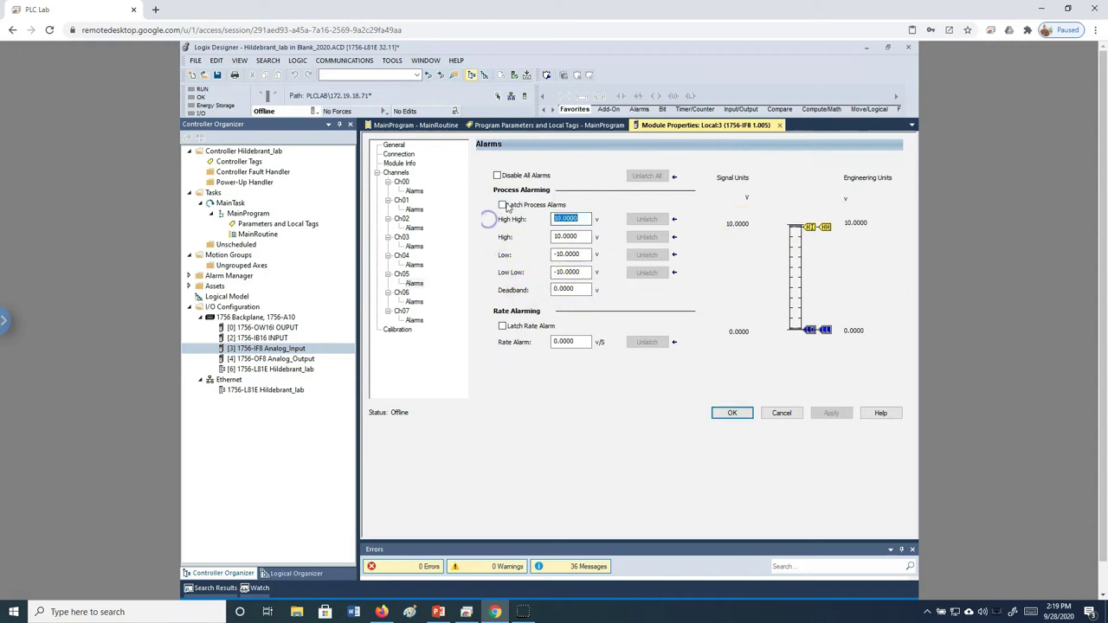
pyautogui.write('9')
pyautogui.press('Tab')
pyautogui.write('8')
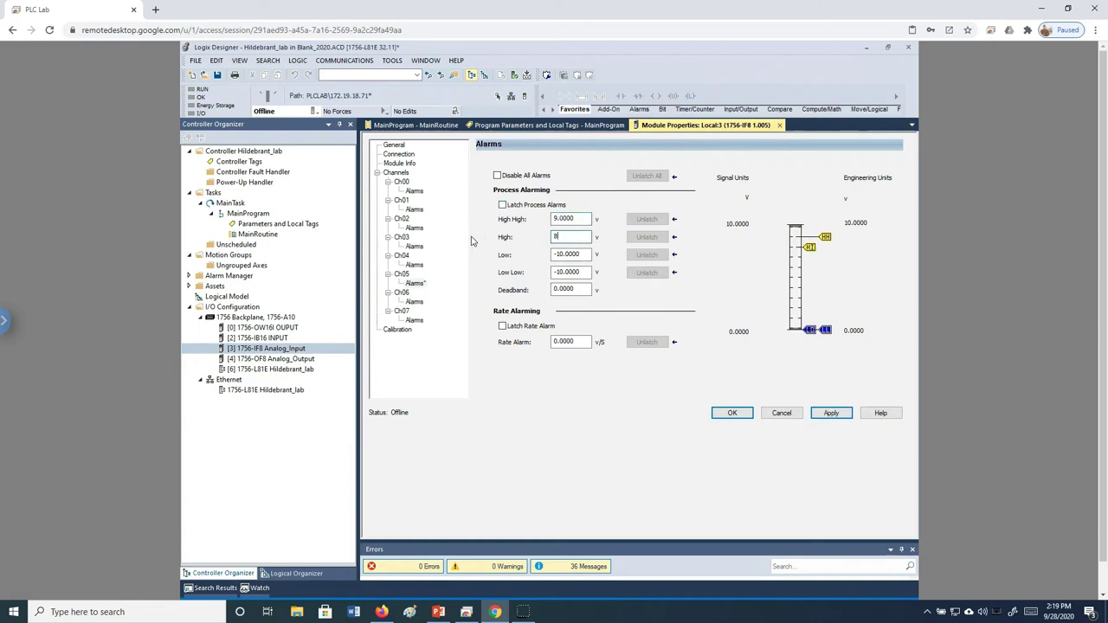
pyautogui.press('Tab')
pyautogui.write('2')
pyautogui.press('Tab')
pyautogui.write('1')
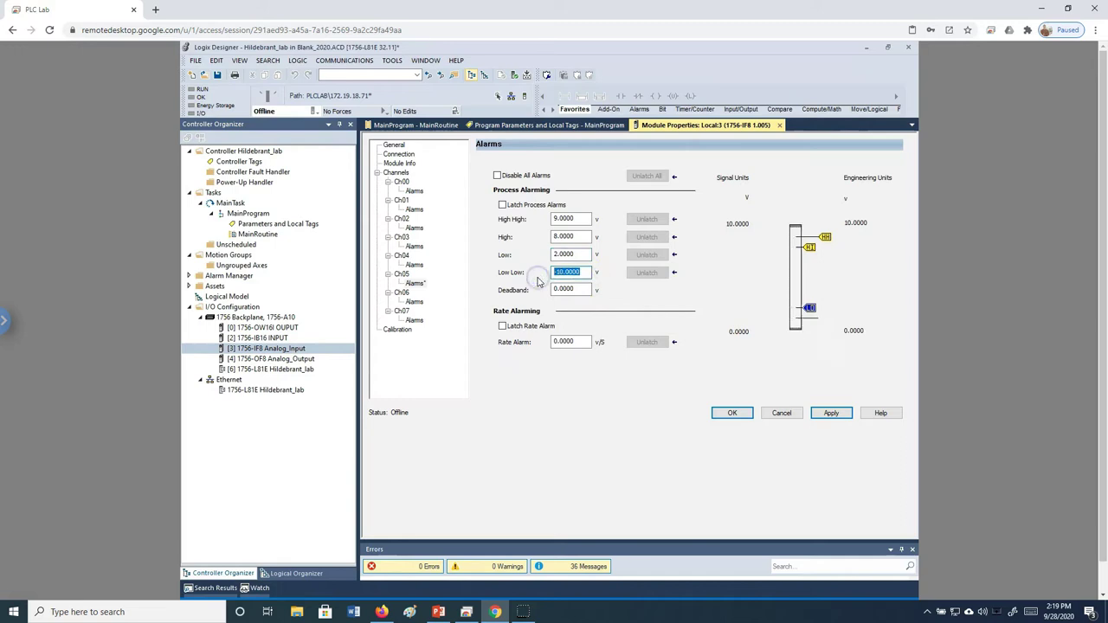
pyautogui.click(831, 414)
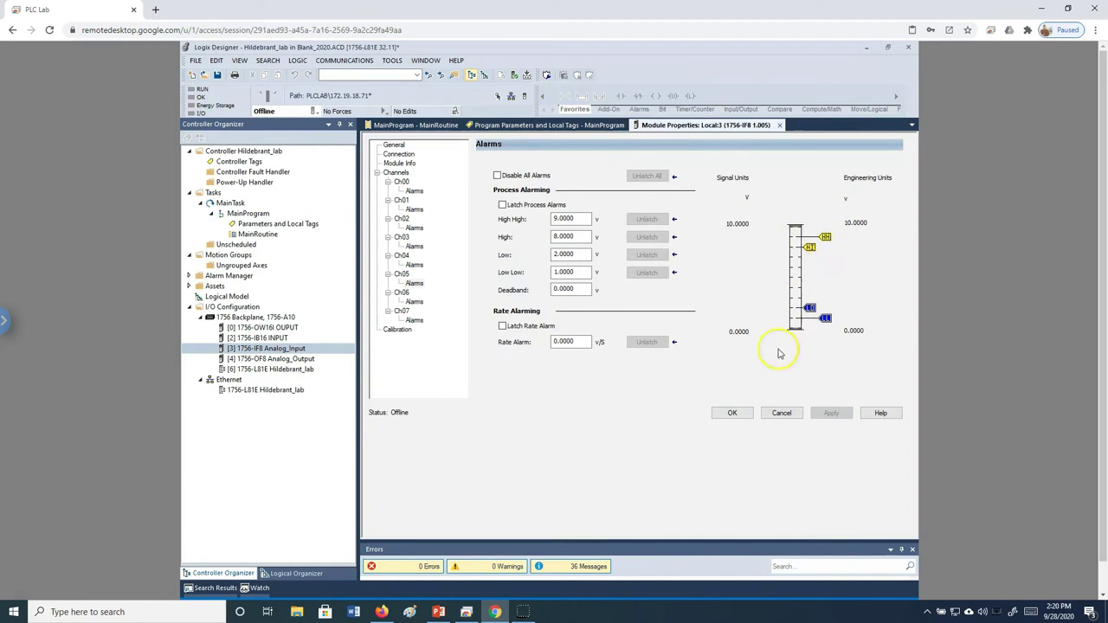
pyautogui.click(732, 413)
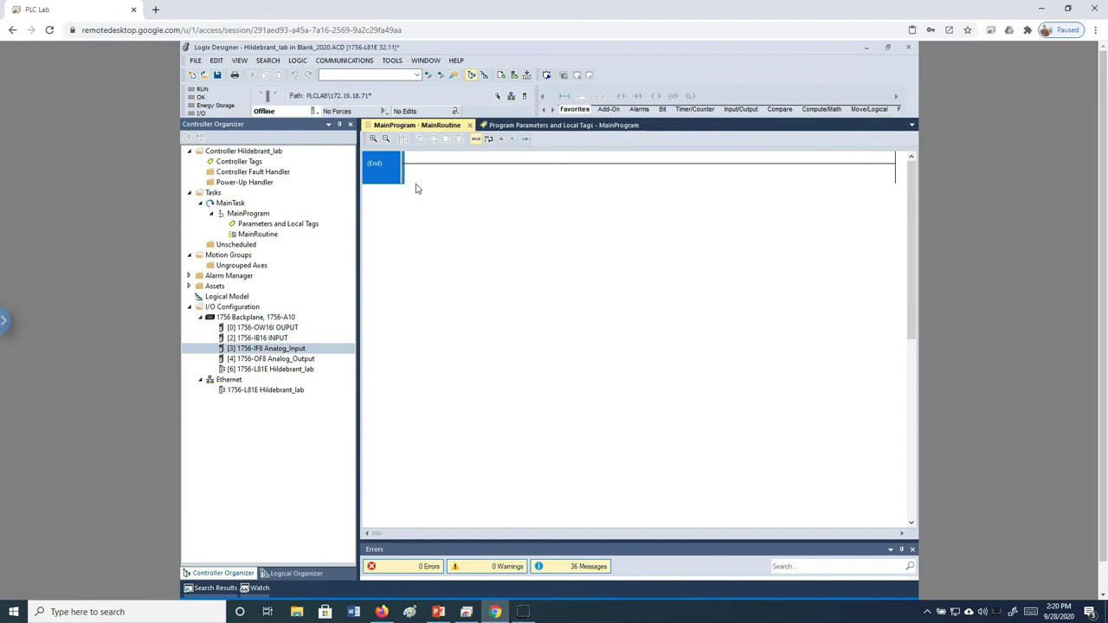
# Add a new rung to MainRoutine and place a MOV instruction on rung 0
pyautogui.click(865, 110)
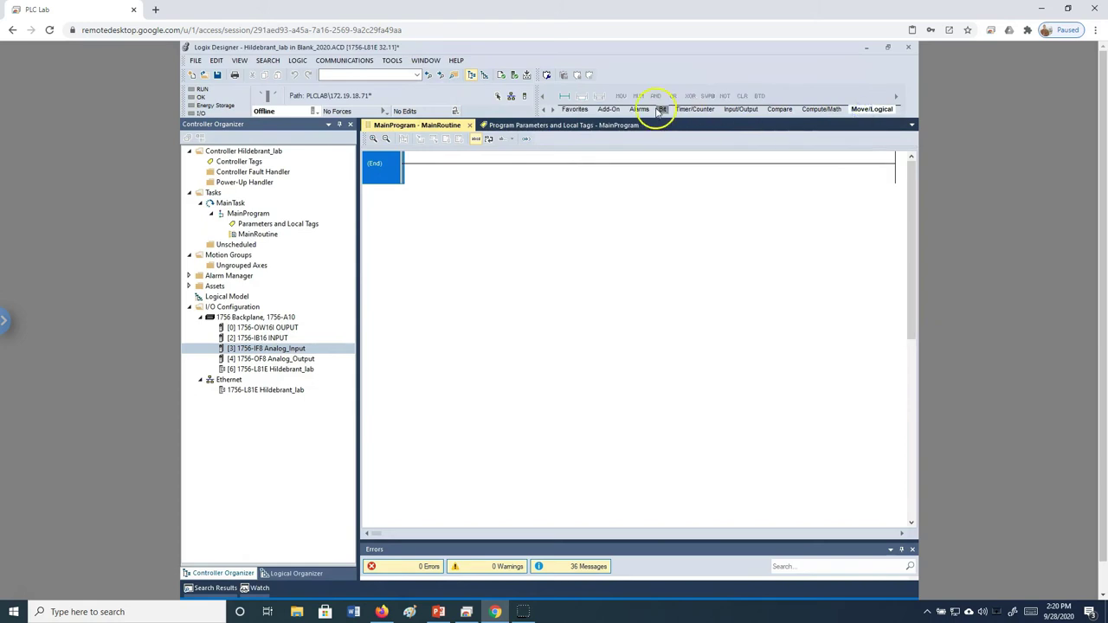
pyautogui.click(564, 97)
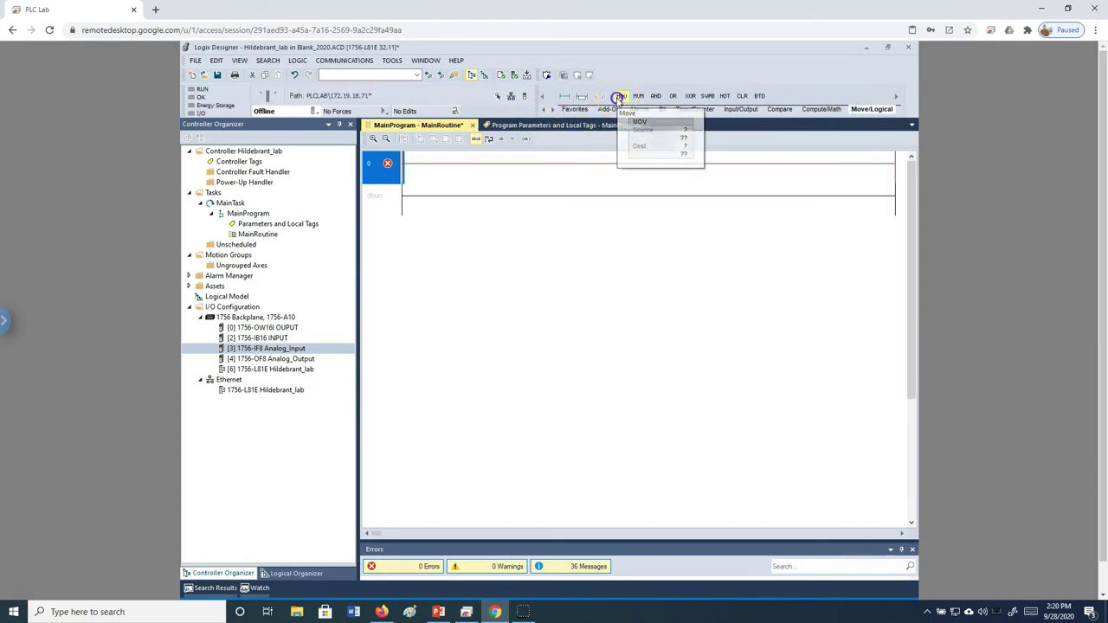
pyautogui.click(619, 97)
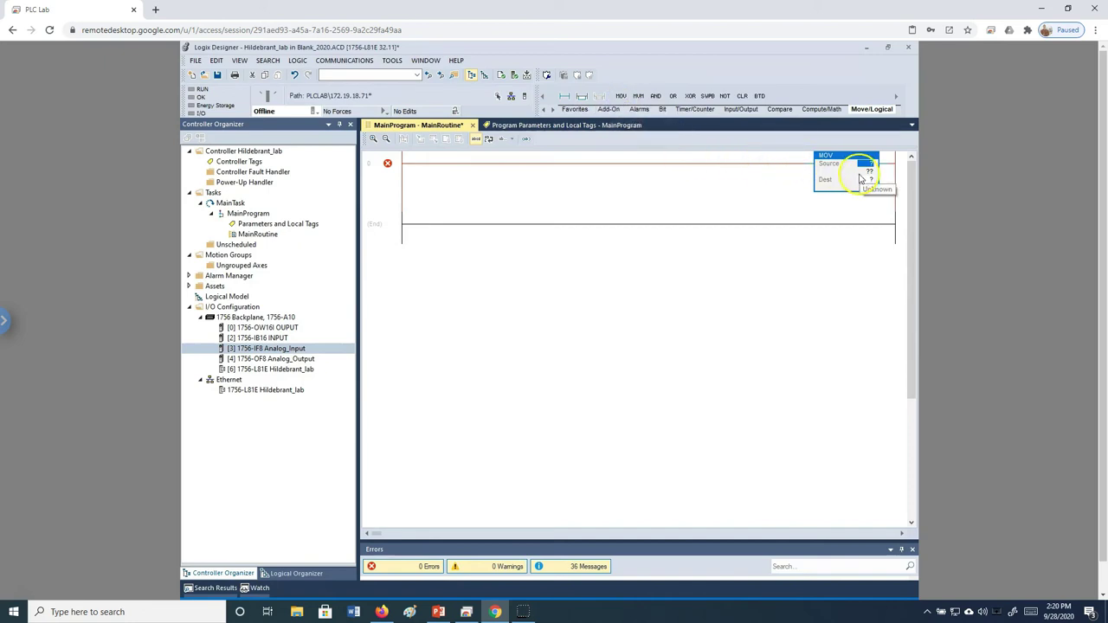
pyautogui.click(835, 171)
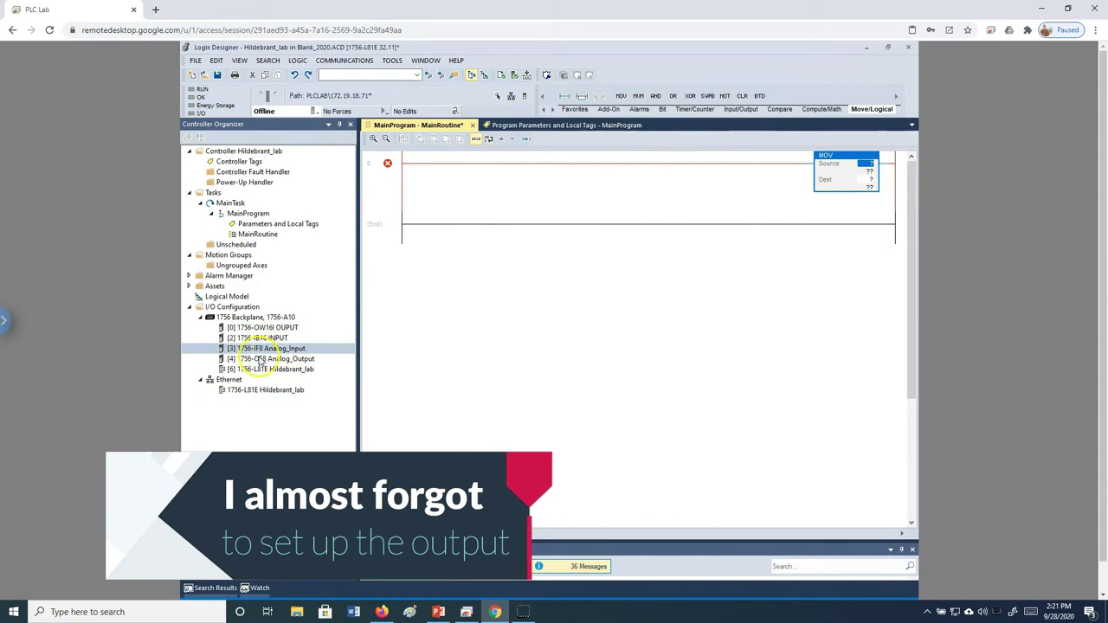
# Open the 1756-OF8 Analog_Output properties at the Ch00 channel page
pyautogui.rightClick(266, 360)
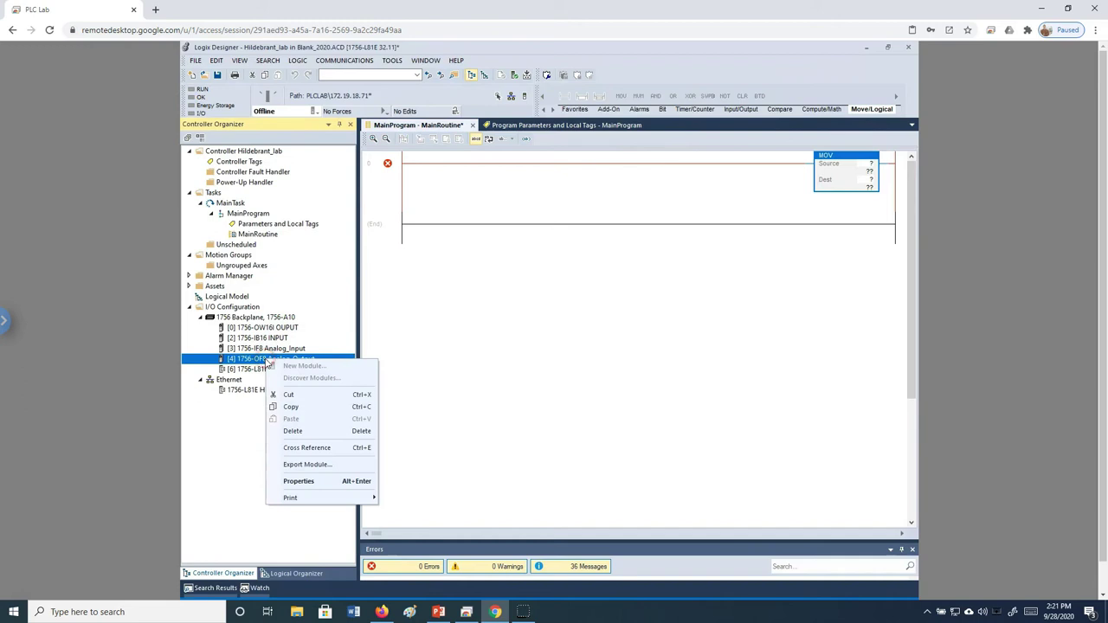
pyautogui.click(307, 482)
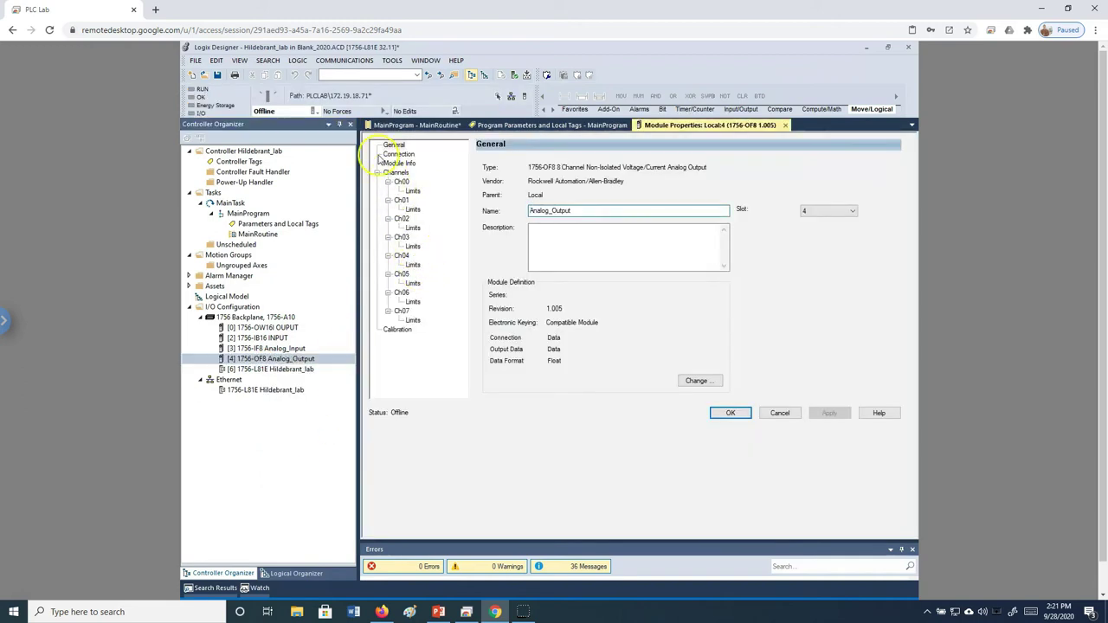
pyautogui.click(388, 183)
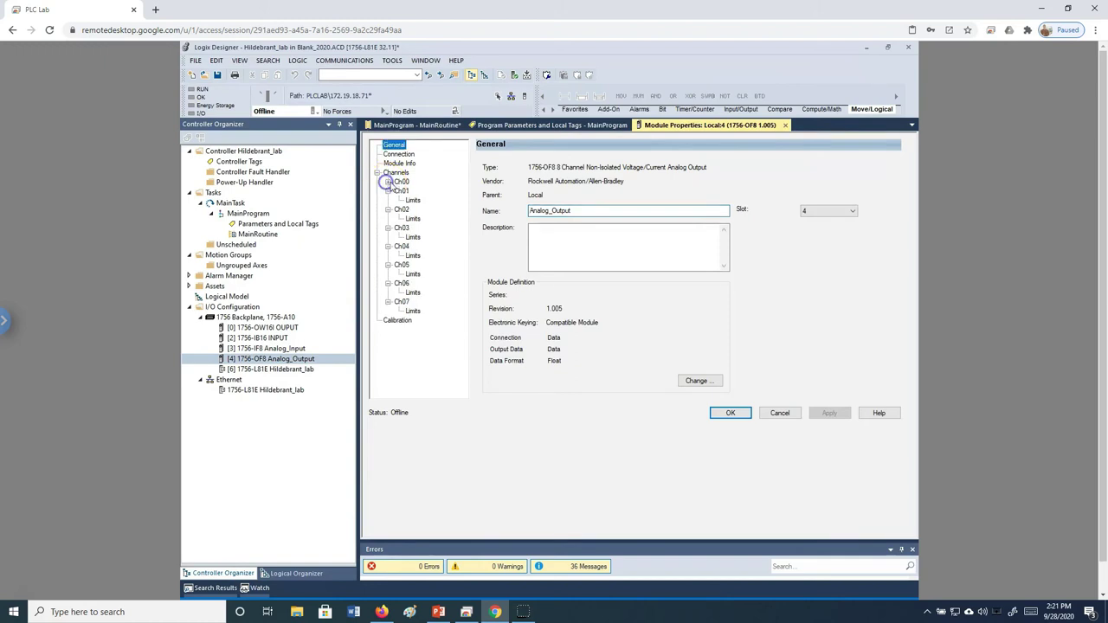
pyautogui.click(388, 181)
pyautogui.click(396, 182)
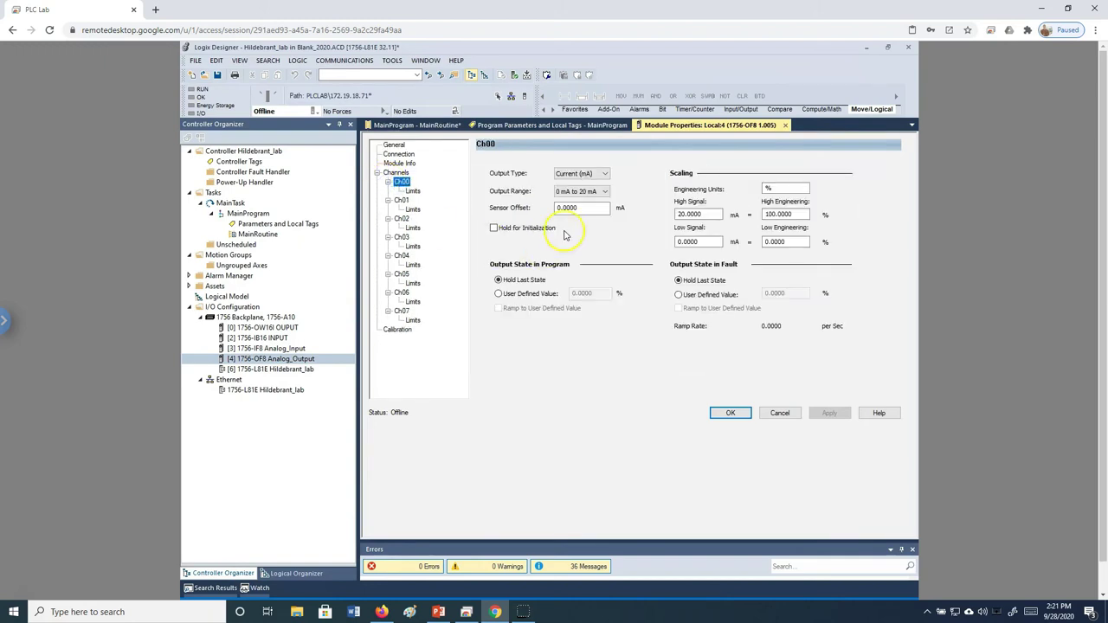
# Set Ch00 to Voltage, -10 V to 10 V, High Signal and Engineering 10, apply, close
pyautogui.click(606, 174)
pyautogui.click(606, 184)
pyautogui.click(606, 191)
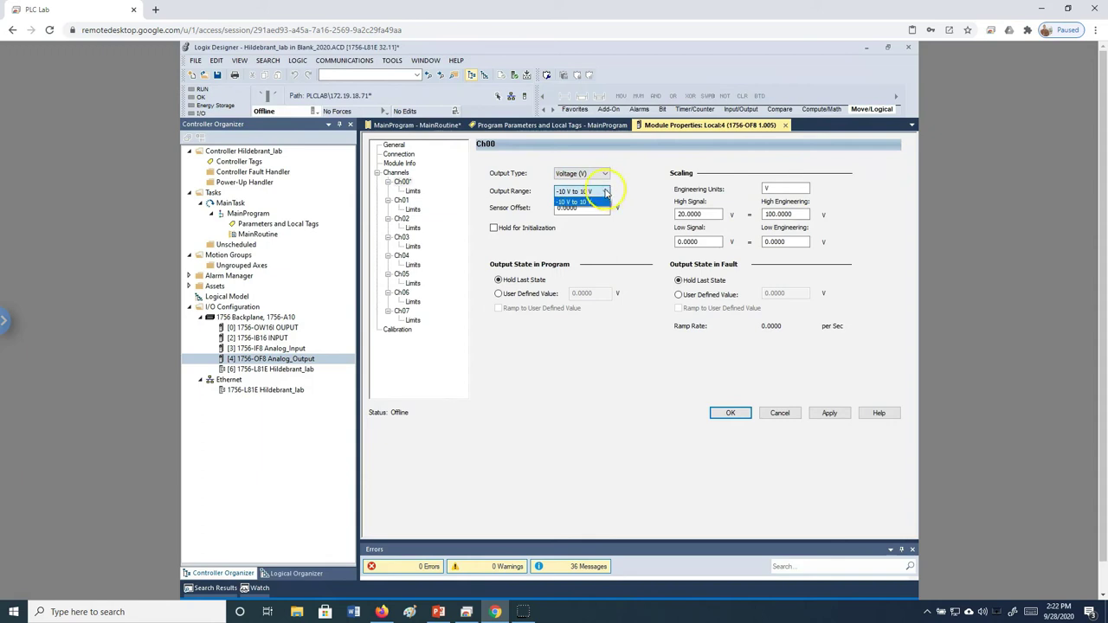
pyautogui.click(597, 201)
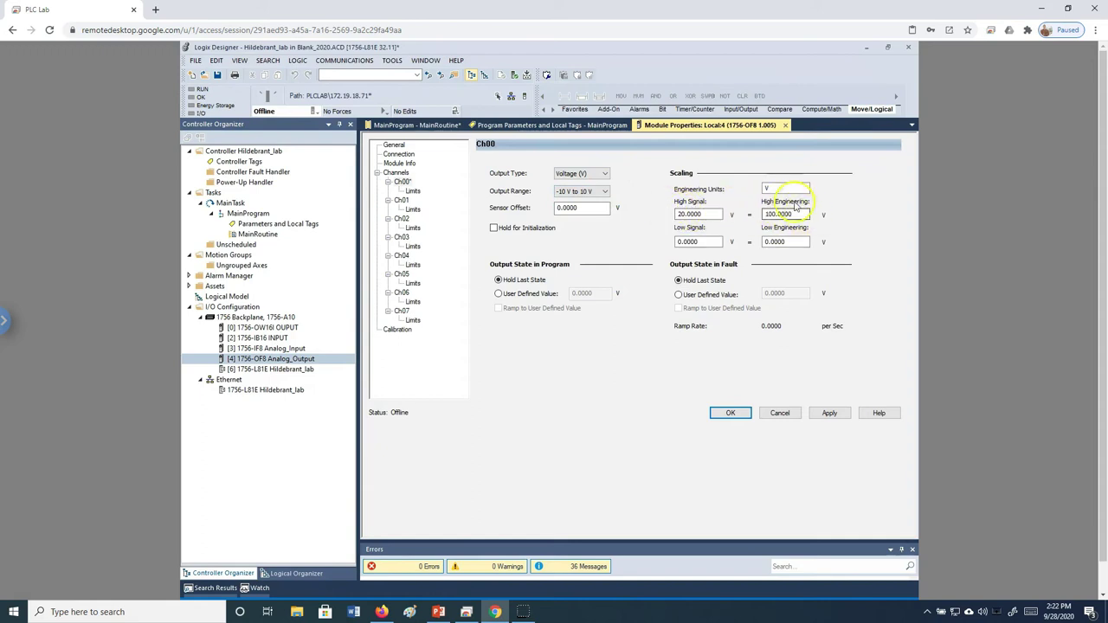
pyautogui.doubleClick(700, 214)
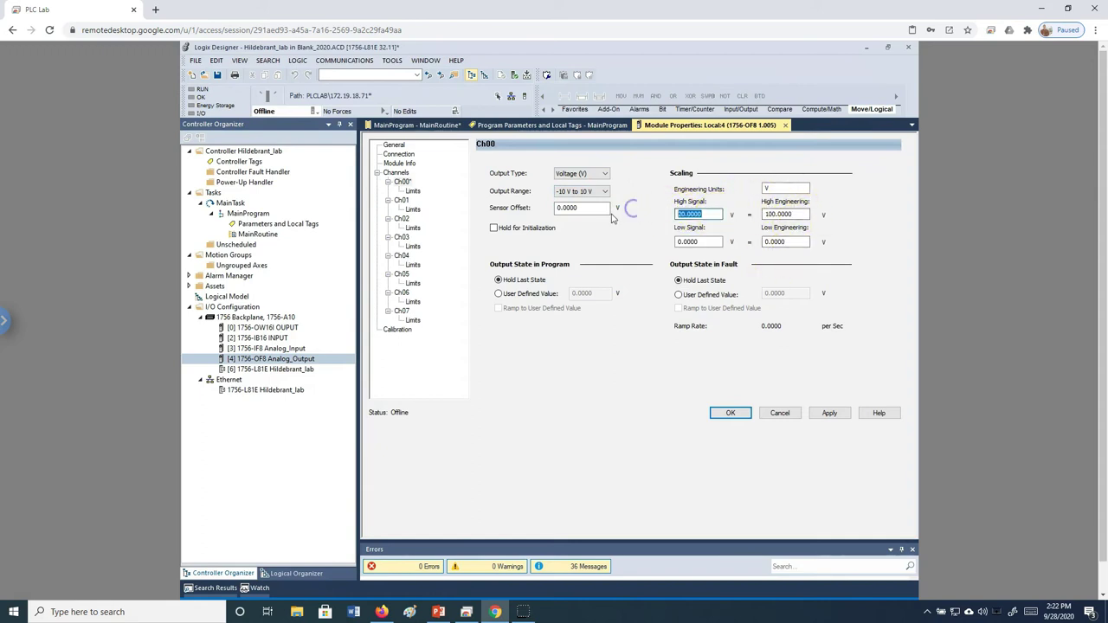
pyautogui.write('10')
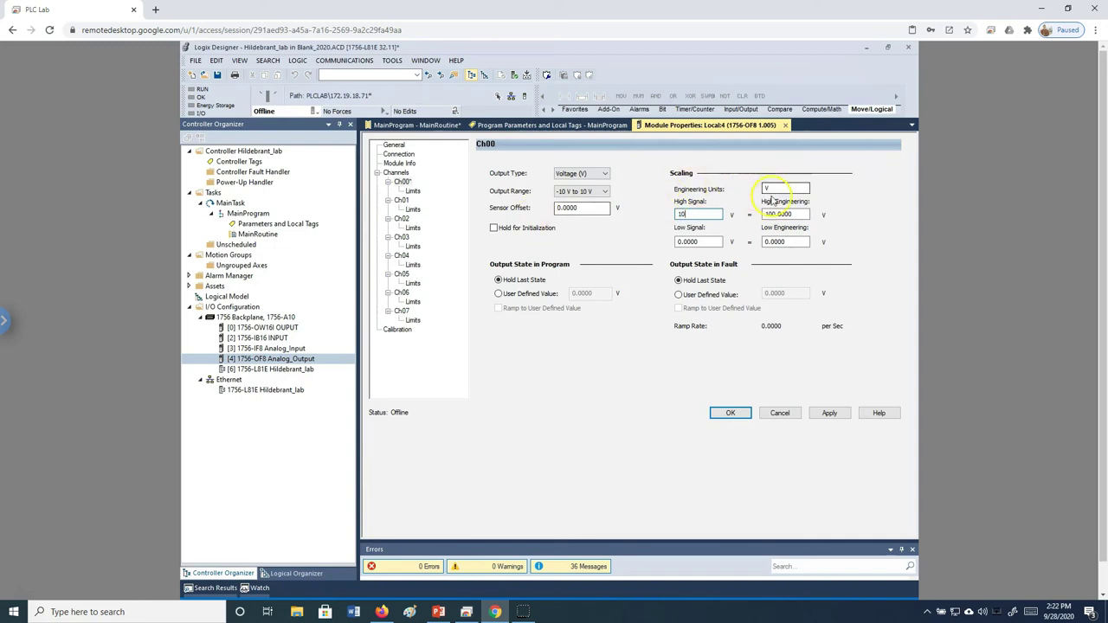
pyautogui.doubleClick(779, 215)
pyautogui.write('10')
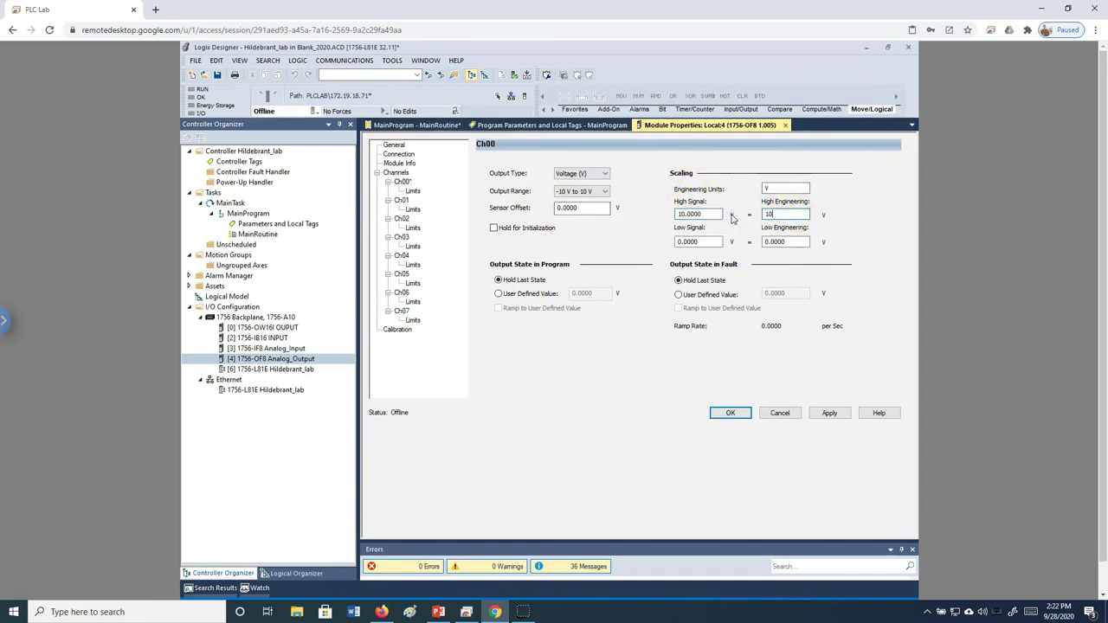
pyautogui.click(831, 413)
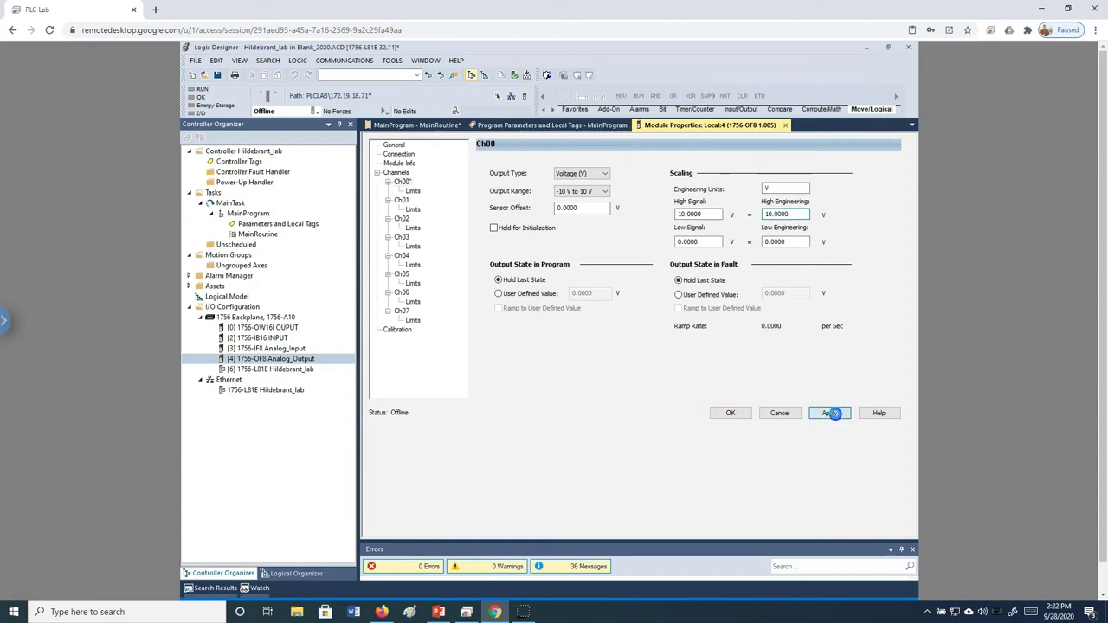
pyautogui.click(731, 413)
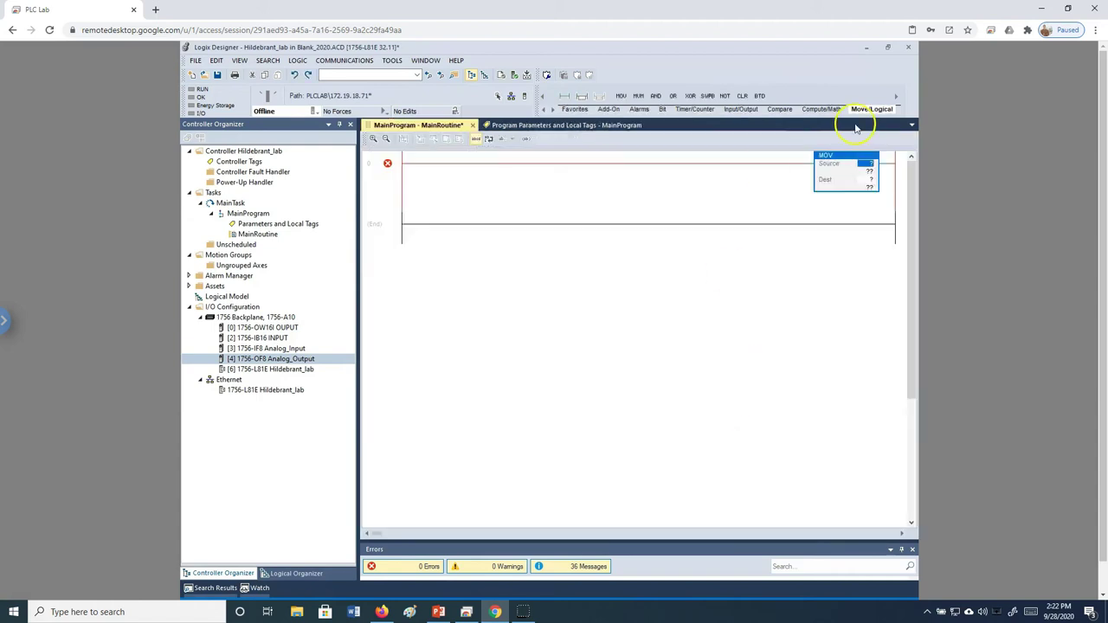